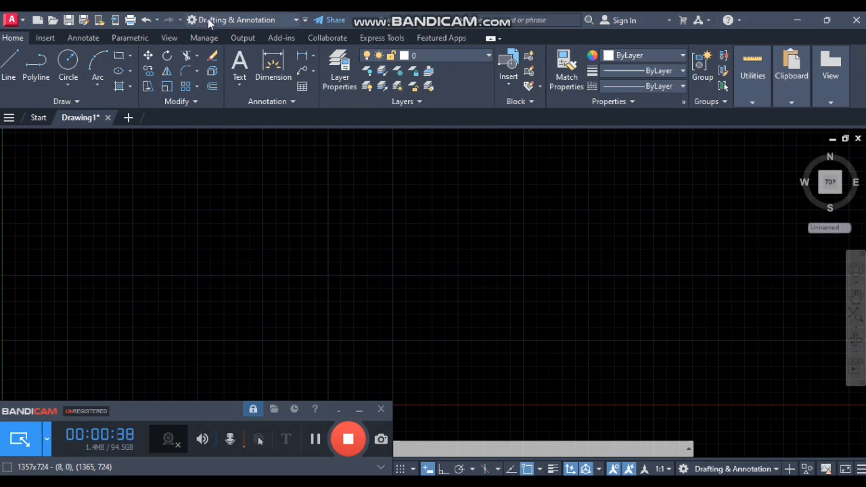
pyautogui.click(296, 21)
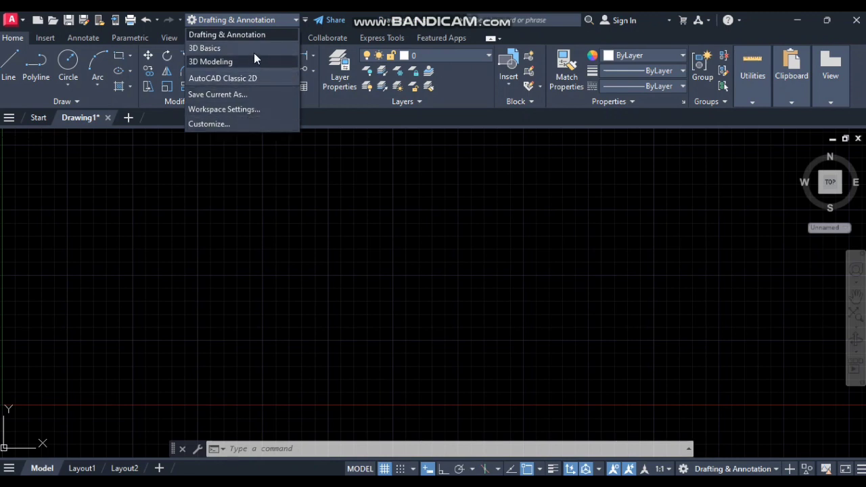
pyautogui.click(295, 22)
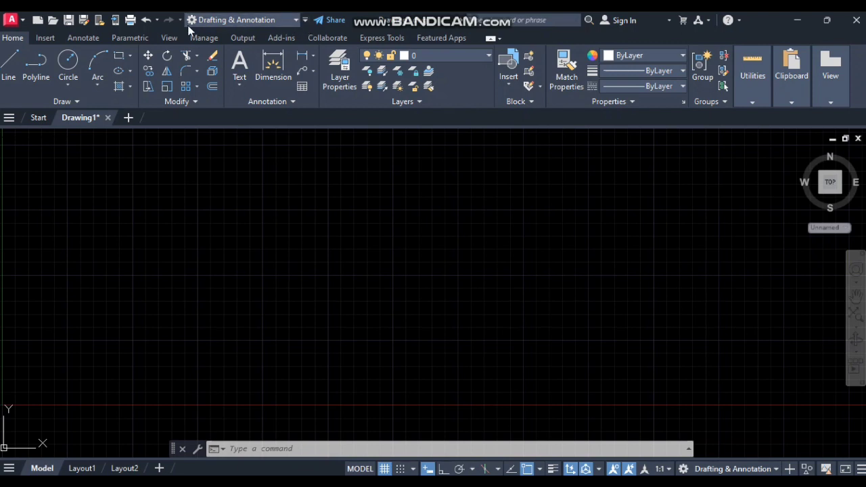
pyautogui.click(305, 20)
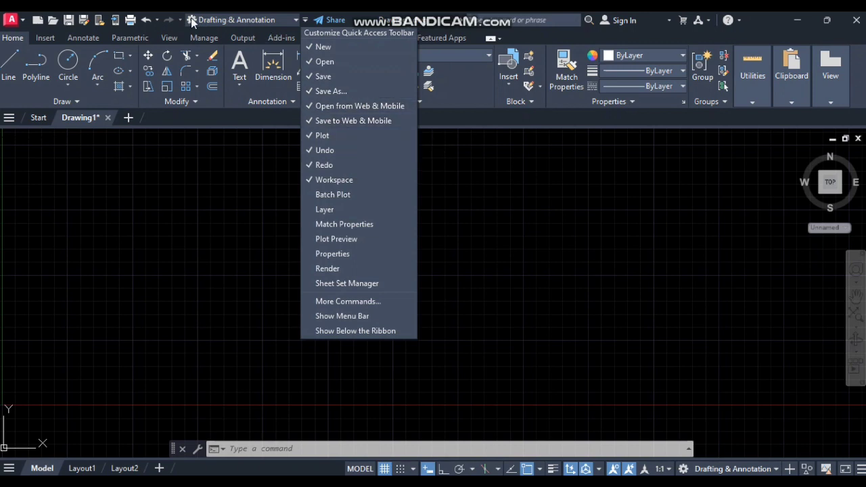
pyautogui.click(227, 203)
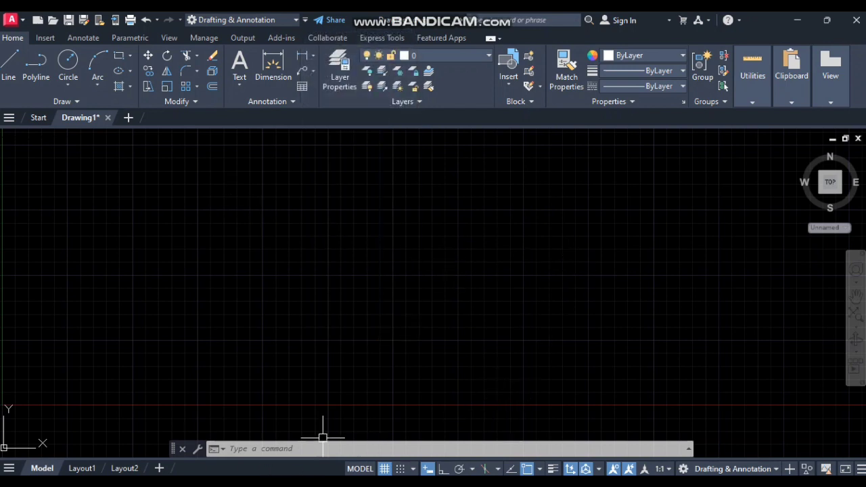
pyautogui.click(776, 470)
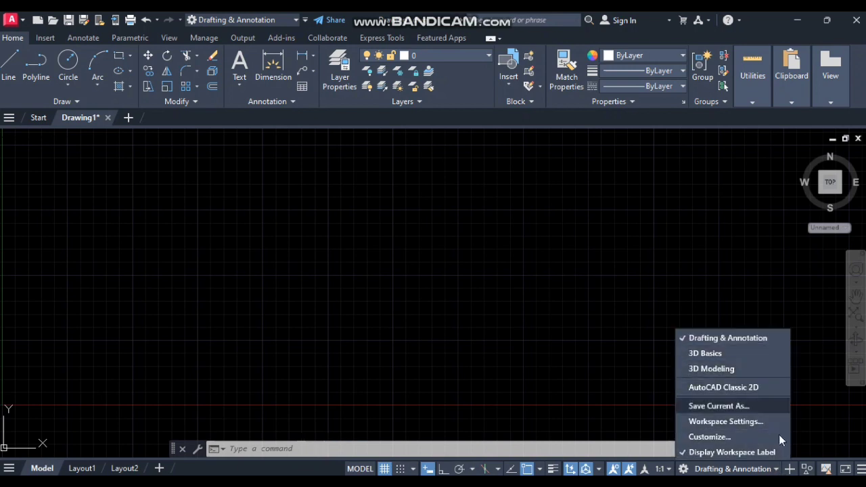
# Step: Show the classic menu bar and close the ribbon
pyautogui.click(307, 20)
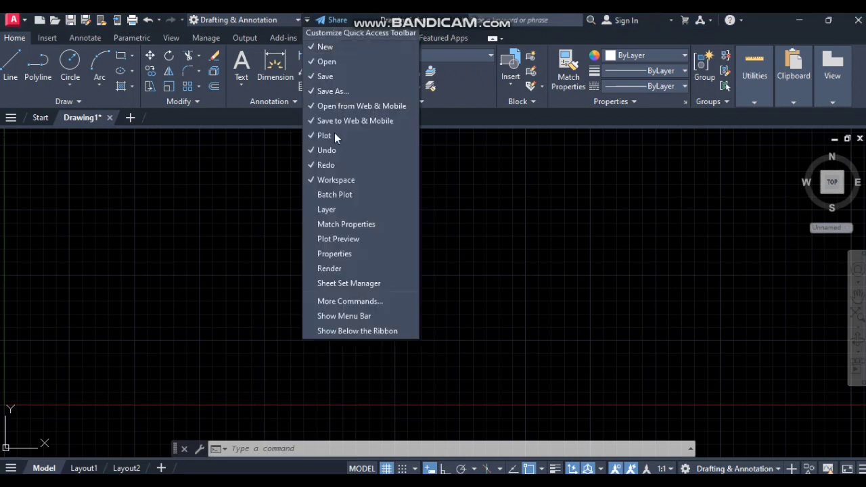
pyautogui.click(358, 316)
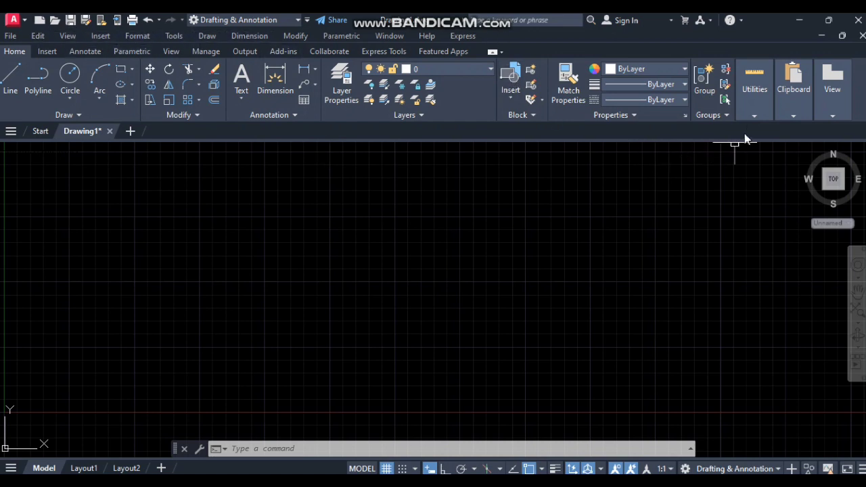
pyautogui.rightClick(630, 53)
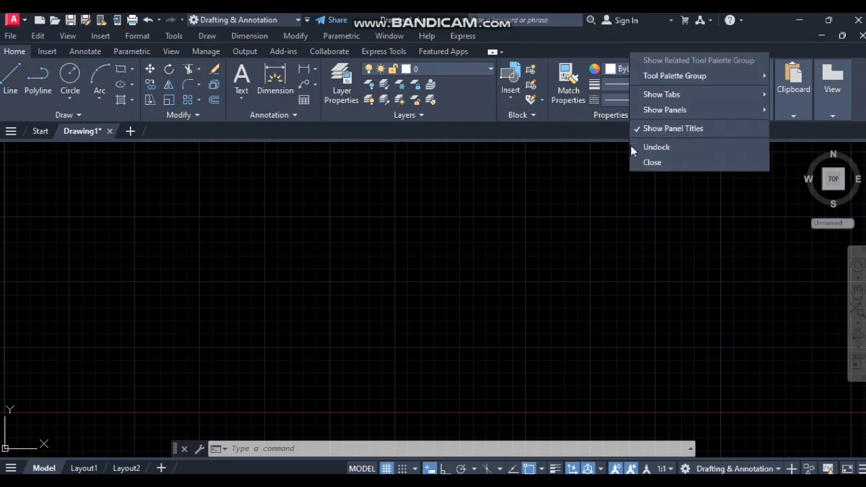
pyautogui.click(646, 163)
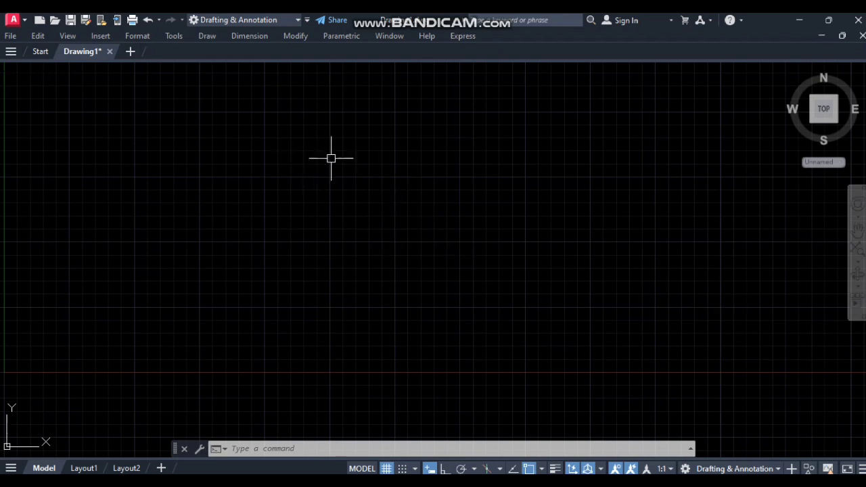
# Step: Show the AutoCAD Draw and Modify toolbars in the workspace
pyautogui.click(174, 37)
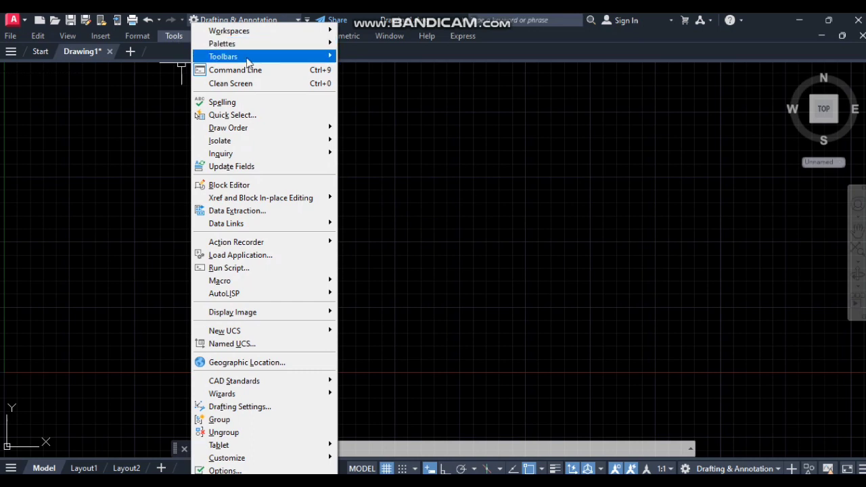
pyautogui.moveTo(247, 61)
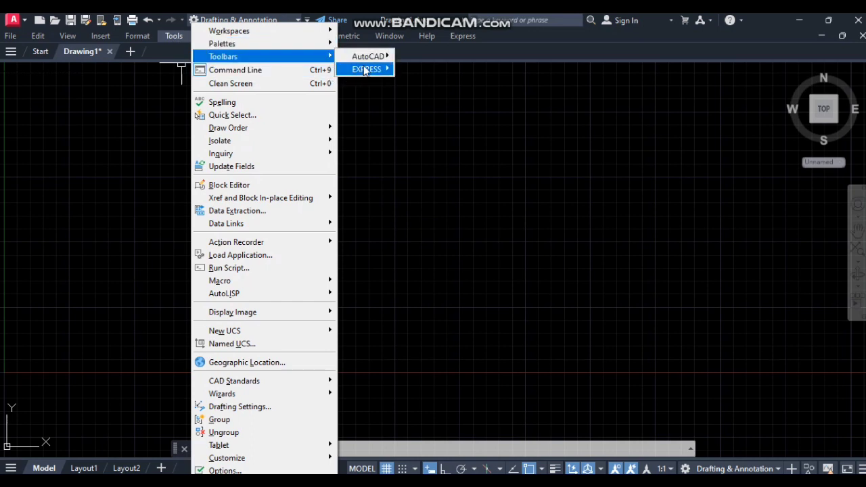
pyautogui.moveTo(379, 58)
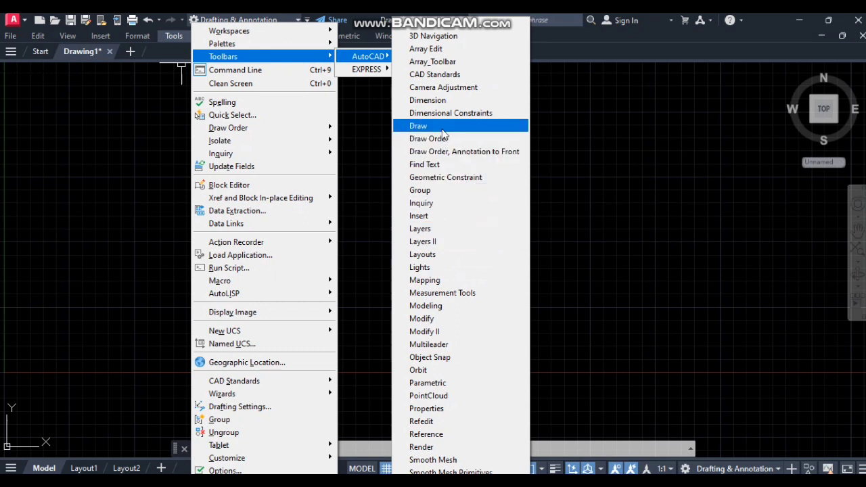
pyautogui.click(444, 133)
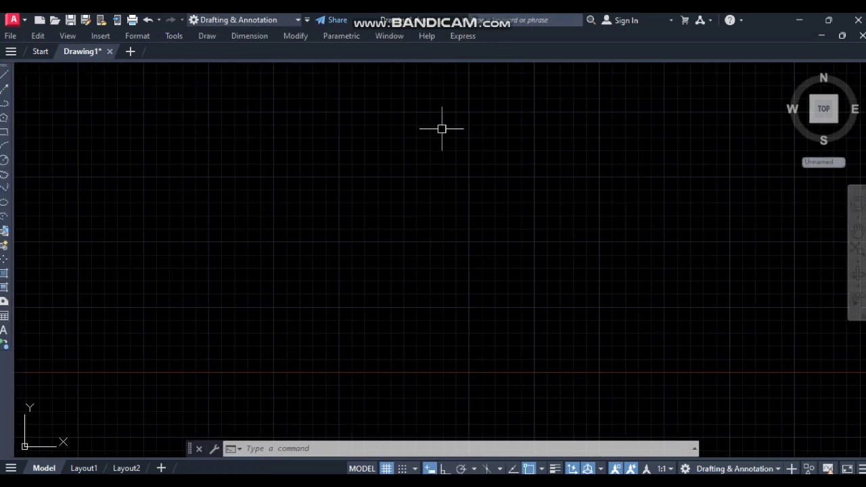
pyautogui.click(183, 35)
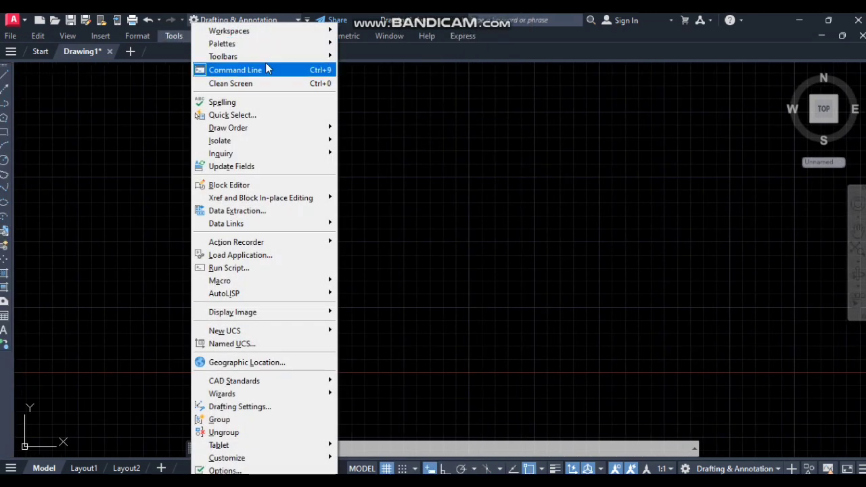
pyautogui.moveTo(277, 58)
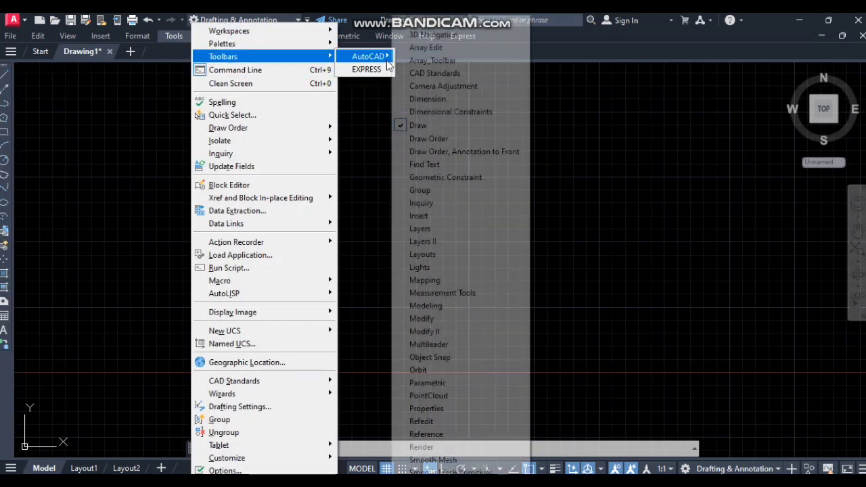
pyautogui.click(474, 319)
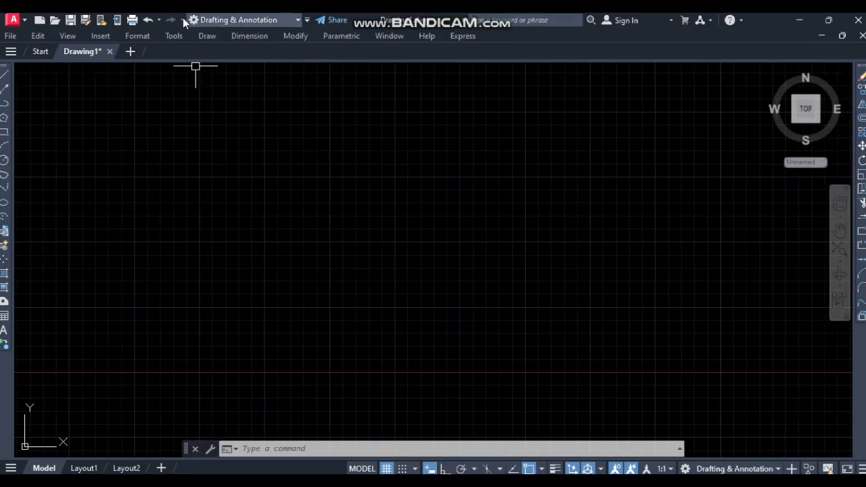
# Step: Add the AutoCAD Dimension and Standard toolbars to the workspace
pyautogui.click(174, 35)
pyautogui.moveTo(282, 60)
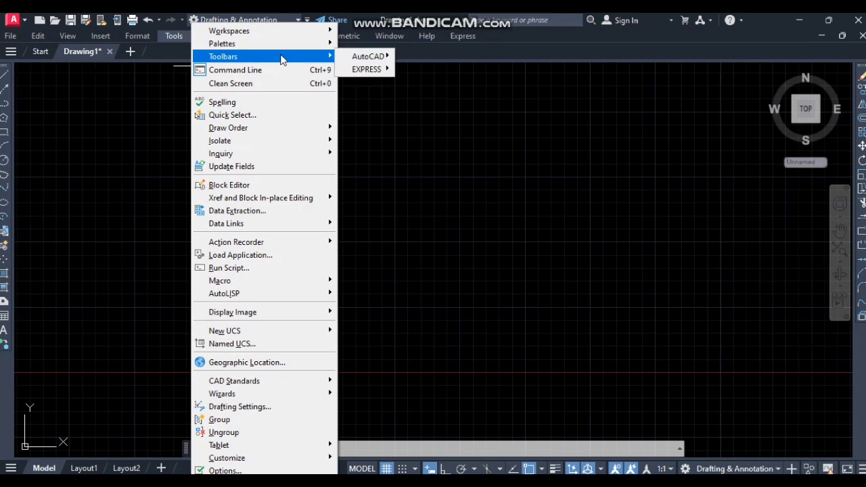
pyautogui.moveTo(368, 57)
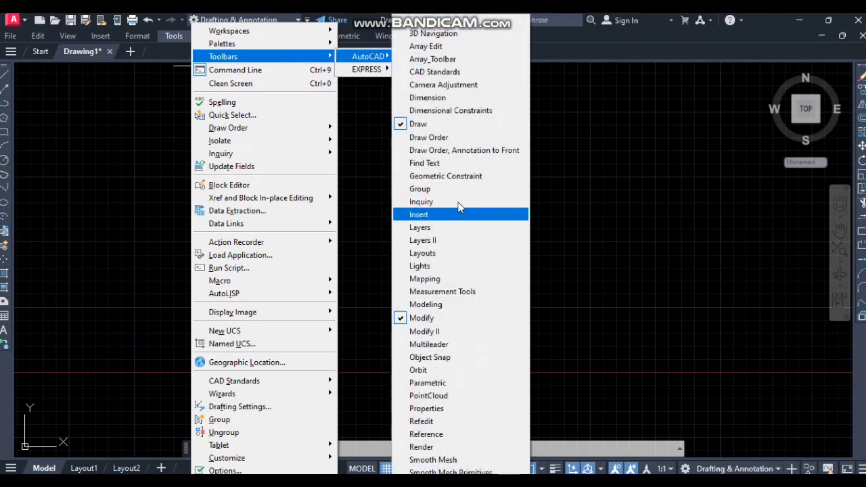
pyautogui.click(472, 98)
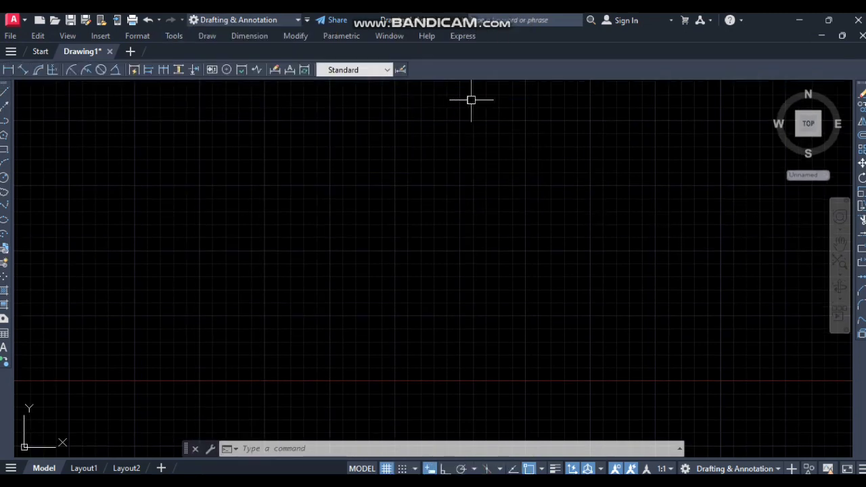
pyautogui.click(176, 39)
pyautogui.moveTo(280, 60)
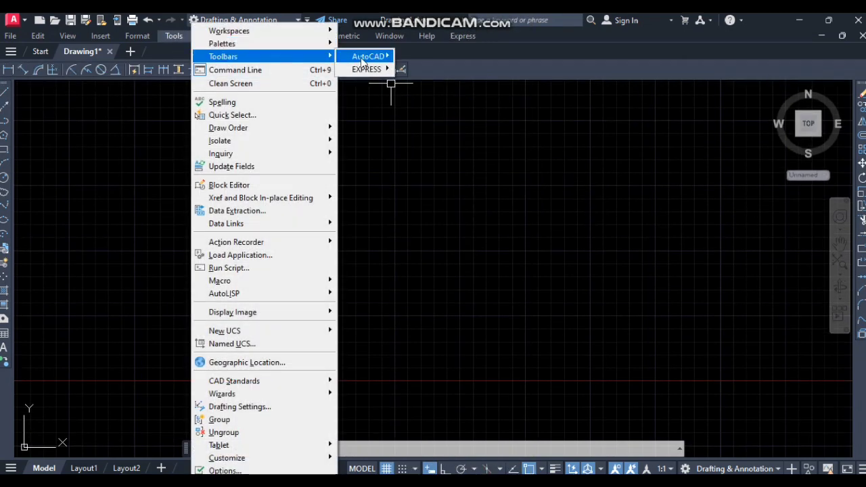
pyautogui.moveTo(362, 60)
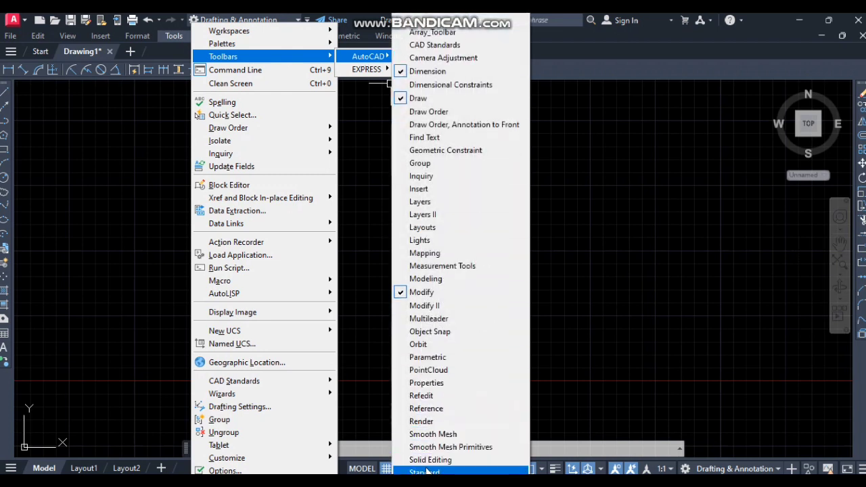
pyautogui.click(426, 471)
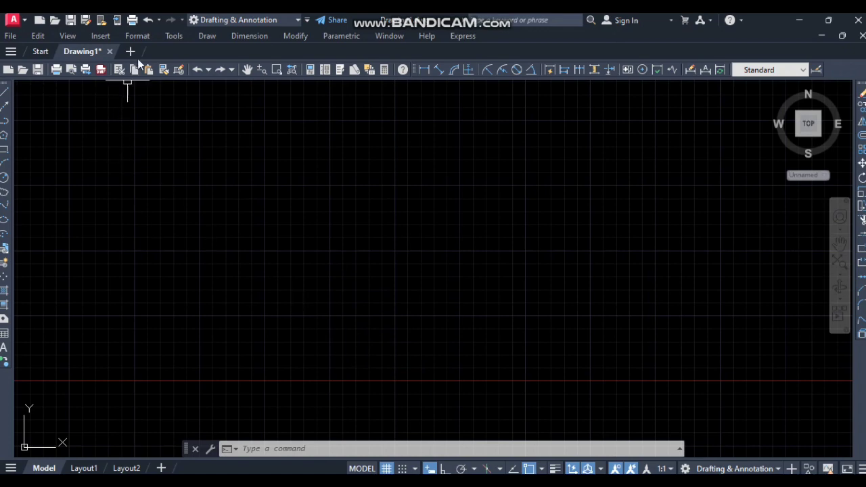
# Step: Add the AutoCAD Layers and Solid Editing toolbars to the workspace
pyautogui.click(177, 36)
pyautogui.moveTo(256, 59)
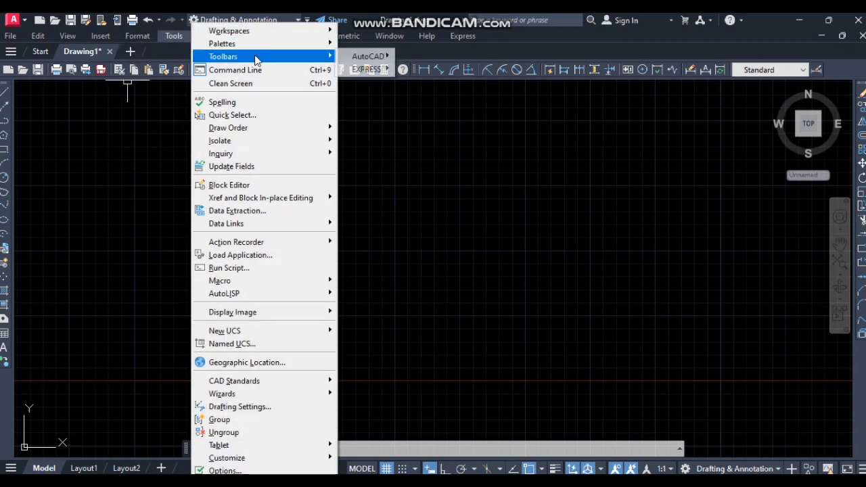
pyautogui.moveTo(384, 61)
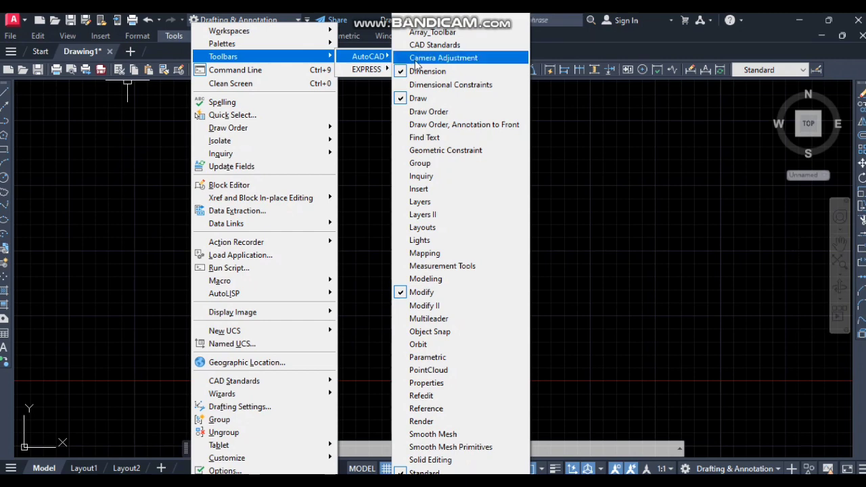
pyautogui.click(442, 207)
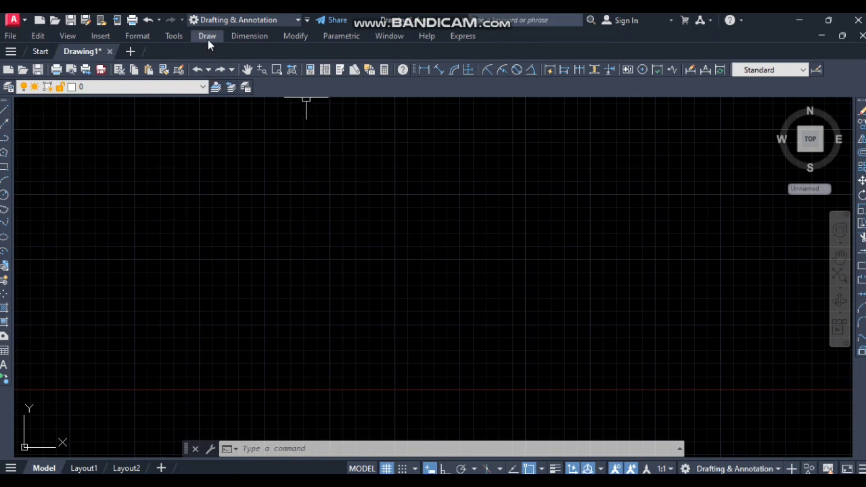
pyautogui.click(184, 35)
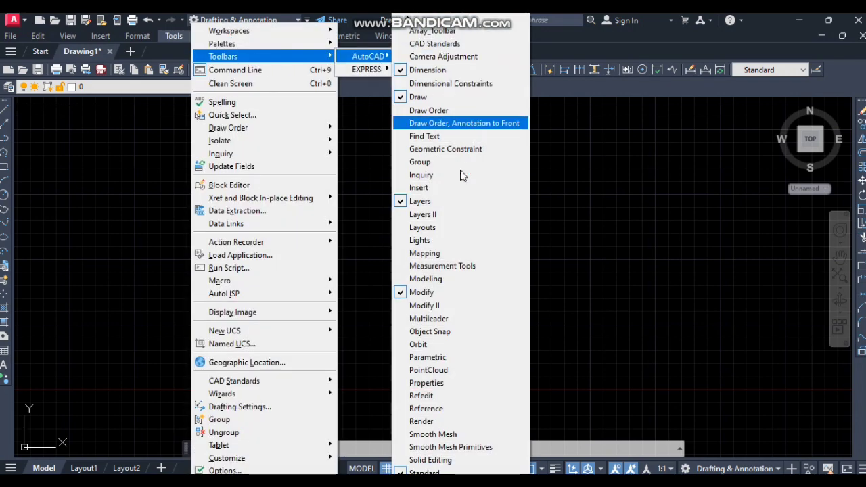
pyautogui.scroll(-3, 439, 423)
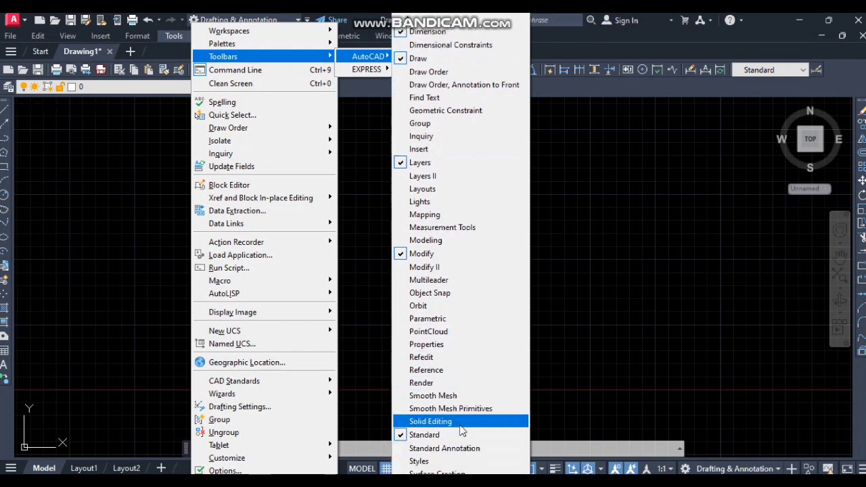
pyautogui.click(460, 426)
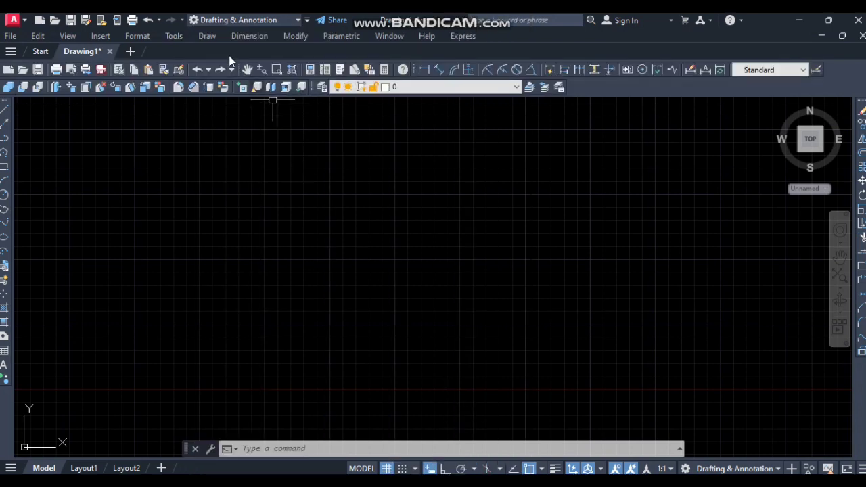
# Step: Add the AutoCAD Visual Styles and View toolbars to the workspace
pyautogui.click(172, 36)
pyautogui.moveTo(305, 56)
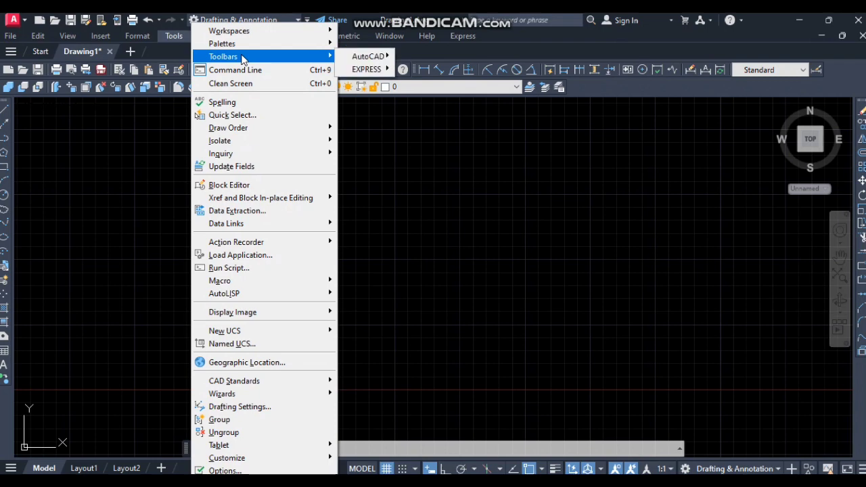
pyautogui.moveTo(376, 60)
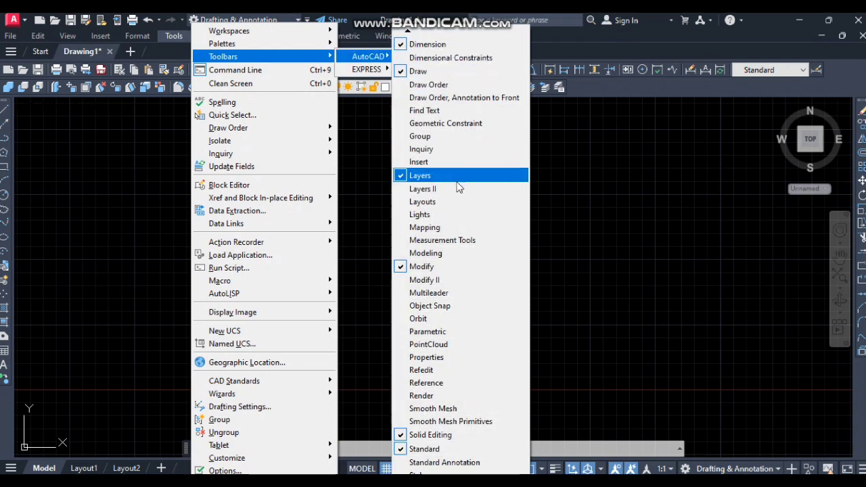
pyautogui.scroll(-1, 447, 453)
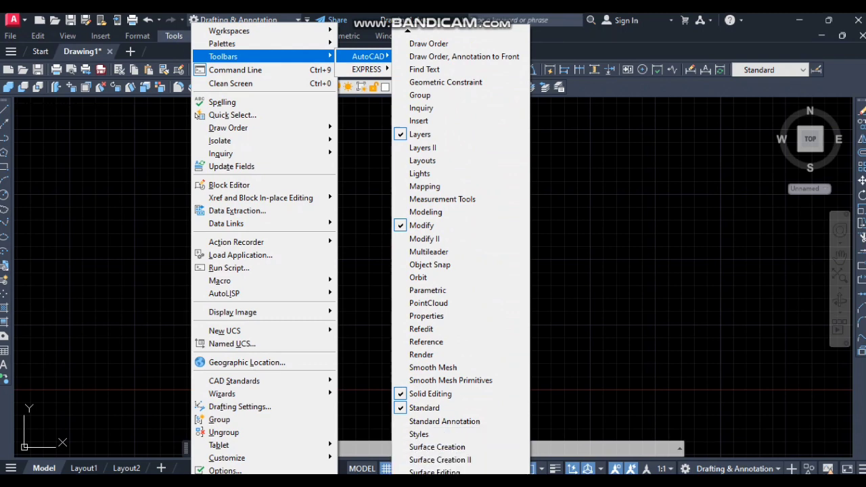
pyautogui.scroll(-5, 460, 257)
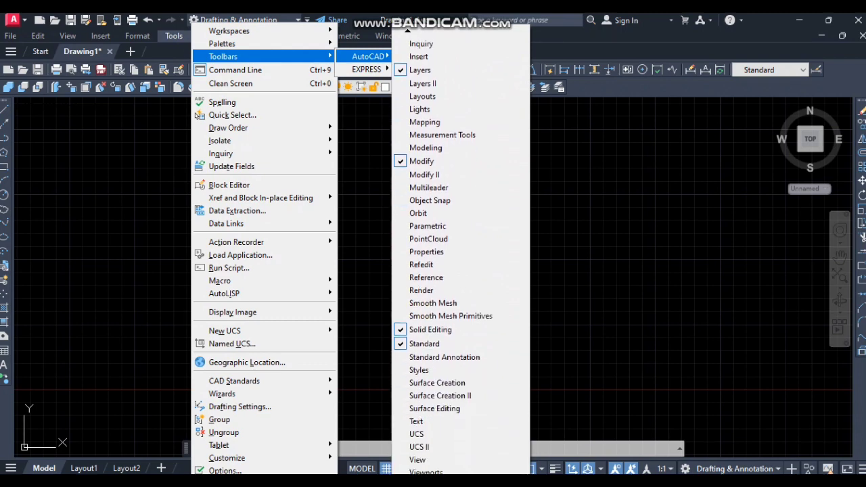
pyautogui.click(421, 43)
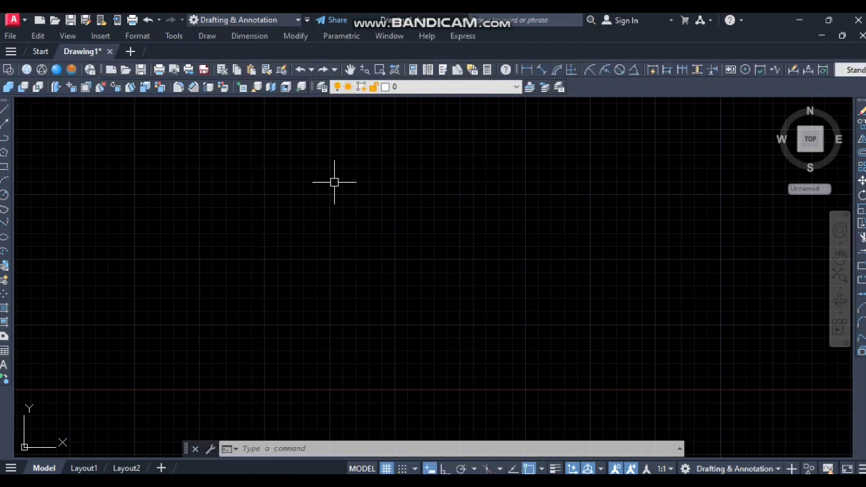
pyautogui.click(174, 36)
pyautogui.moveTo(270, 56)
pyautogui.moveTo(357, 55)
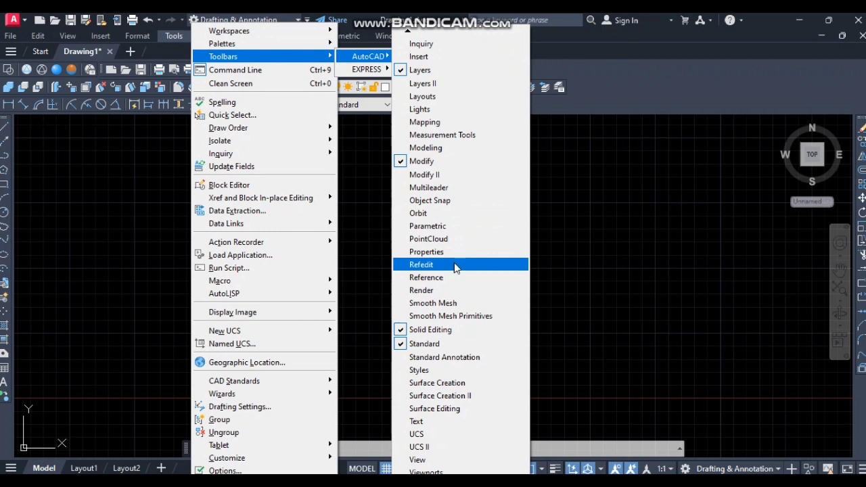
pyautogui.click(461, 460)
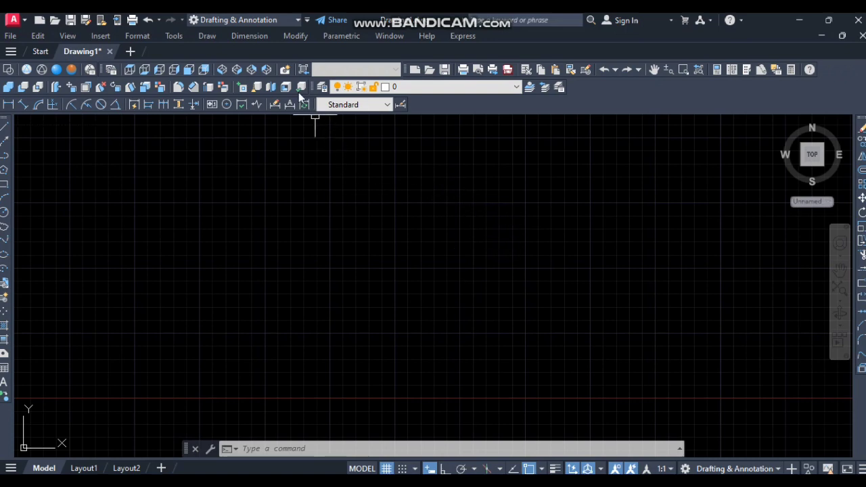
pyautogui.click(184, 34)
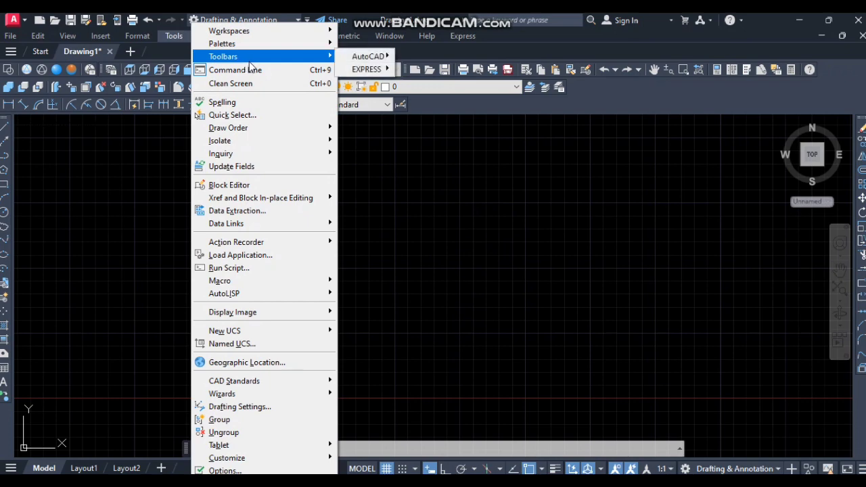
pyautogui.moveTo(387, 61)
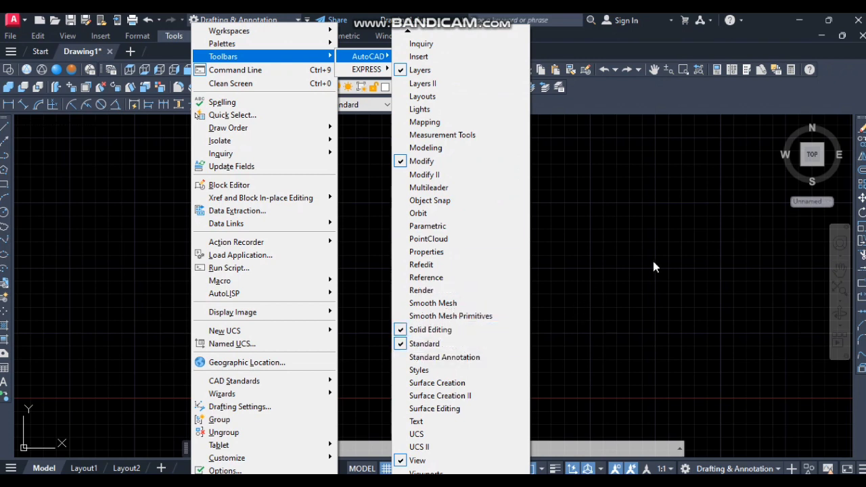
pyautogui.press('Escape')
pyautogui.click(622, 260)
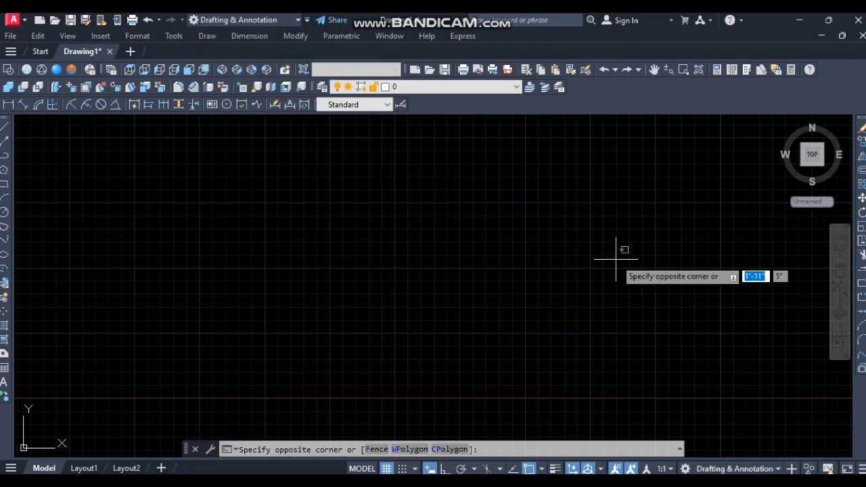
pyautogui.press('Escape')
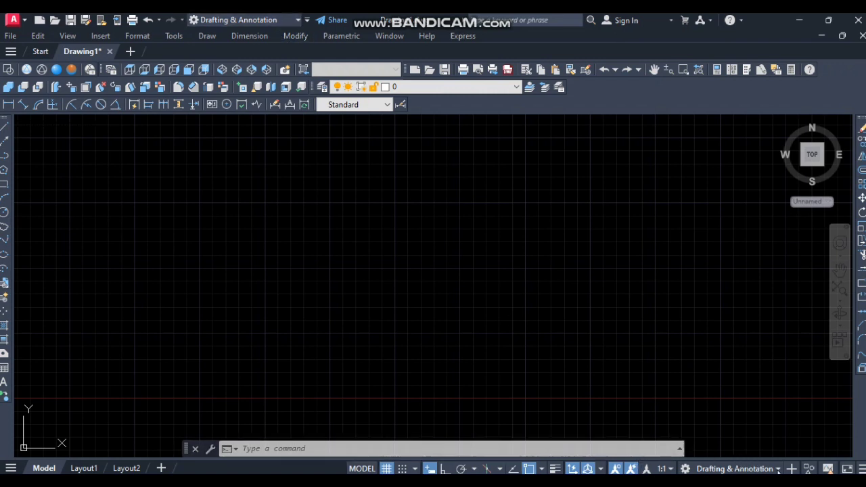
# Step: Save the current workspace under the name "2D AutoCAD Classic view"
pyautogui.click(778, 469)
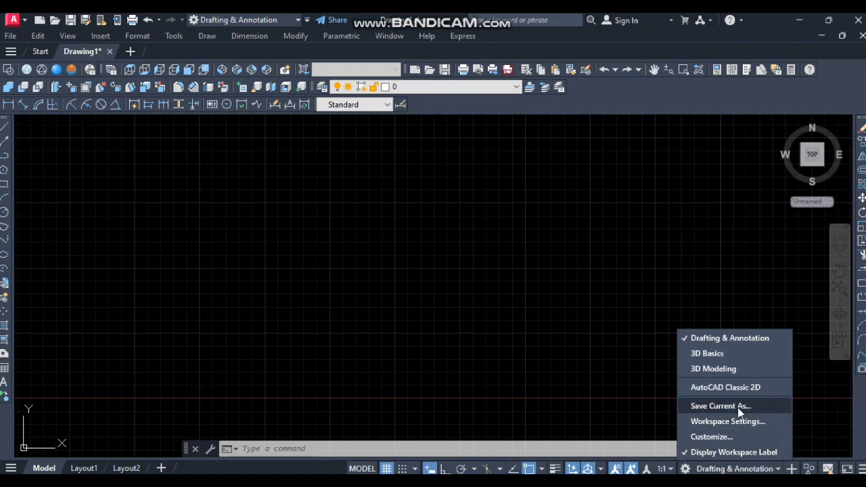
pyautogui.click(720, 406)
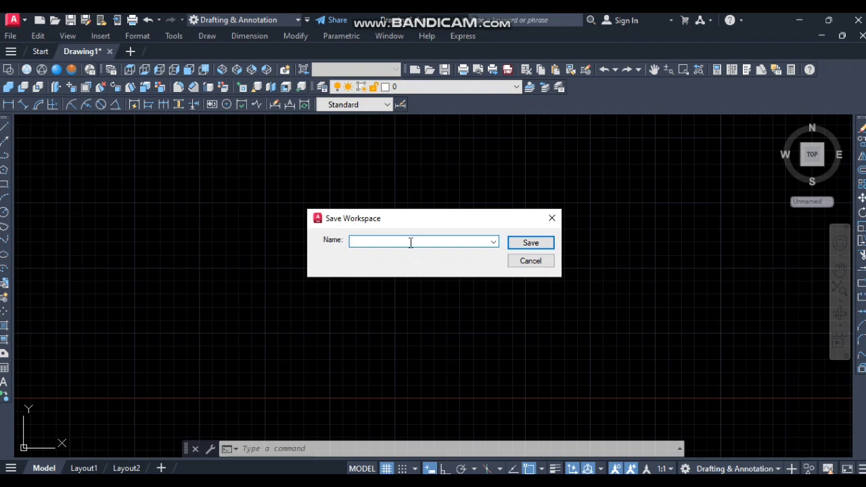
pyautogui.write('@')
pyautogui.press('BackSpace')
pyautogui.write('2D AutoCAD Classic v')
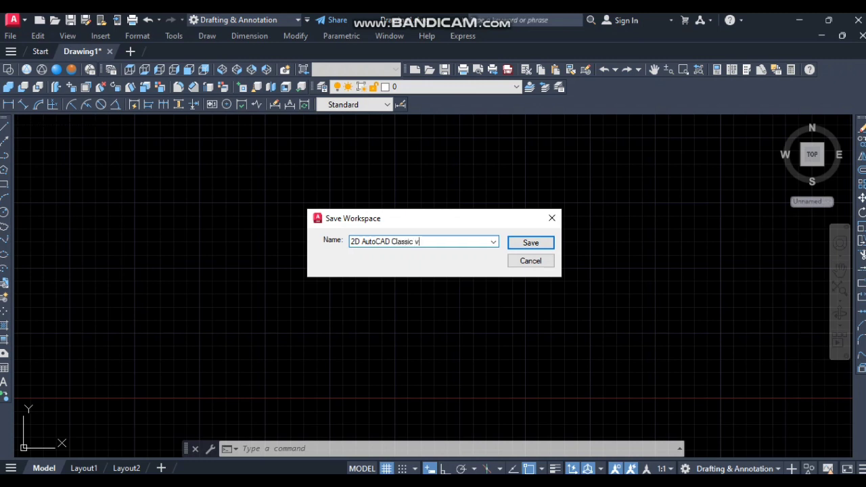
pyautogui.write('iew')
pyautogui.click(529, 243)
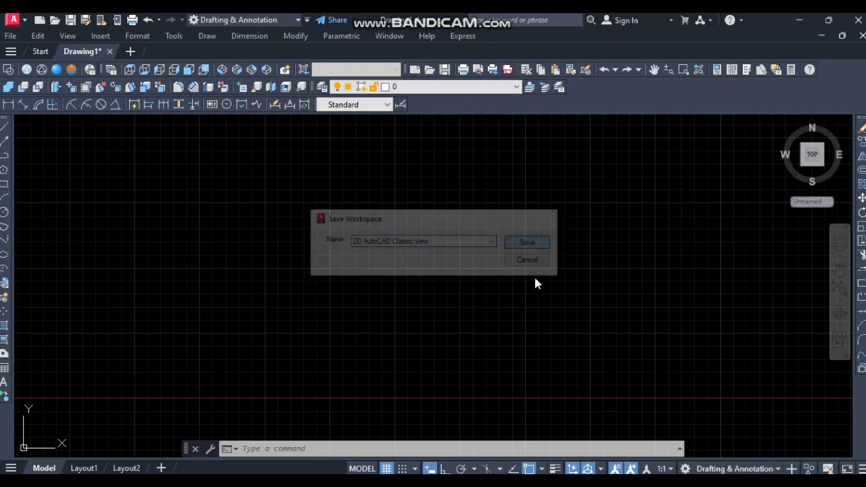
# Step: Open the list of available workspaces to check for the saved 2D AutoCAD Classic view workspace
pyautogui.click(296, 21)
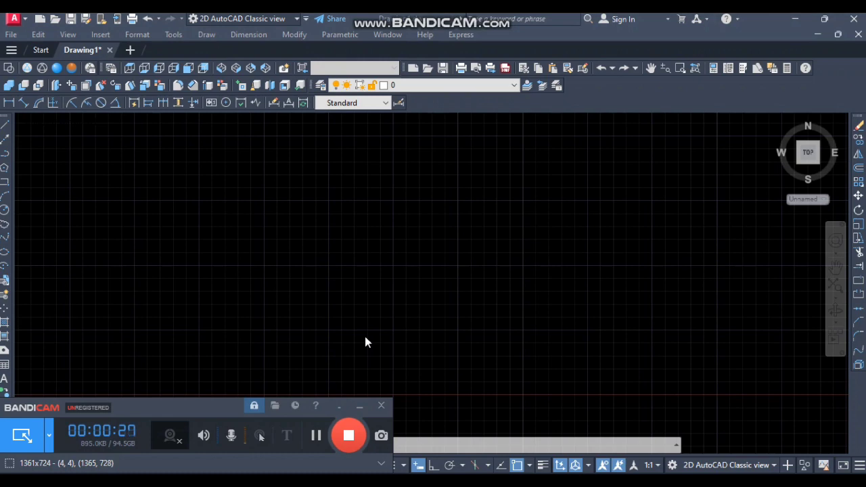
pyautogui.click(294, 22)
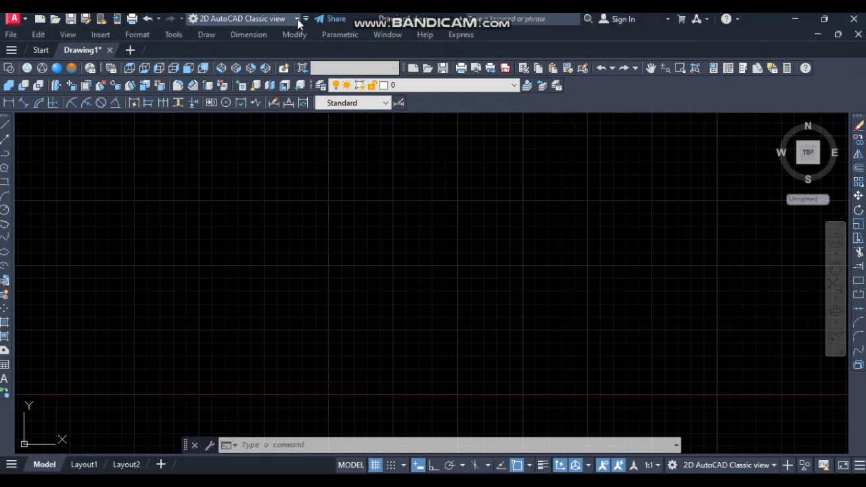
pyautogui.click(297, 19)
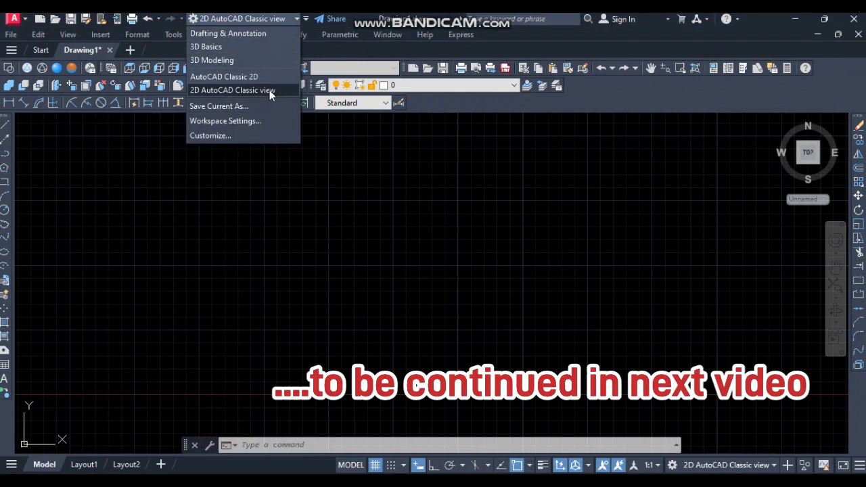